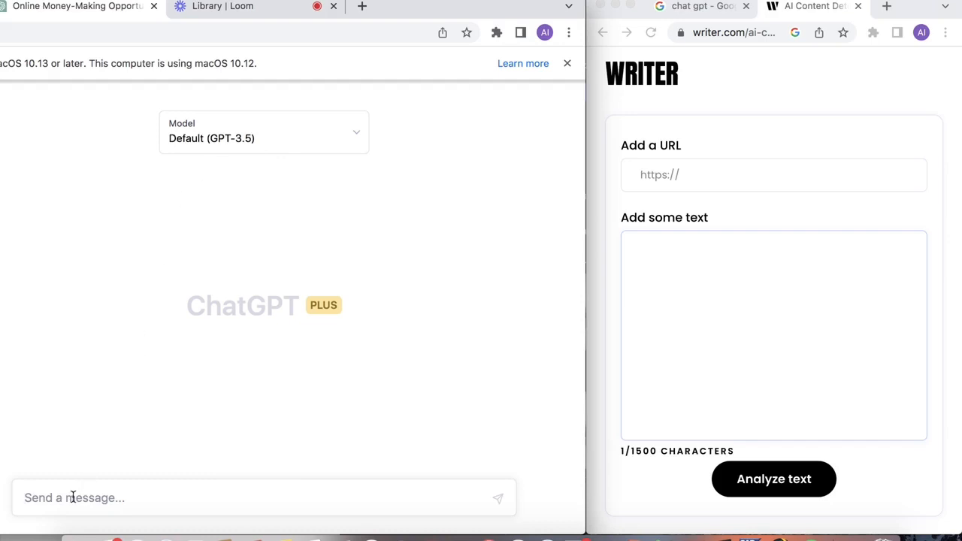
- Send ChatGPT the prompt "write a blog about making money online"
type("write a bl")
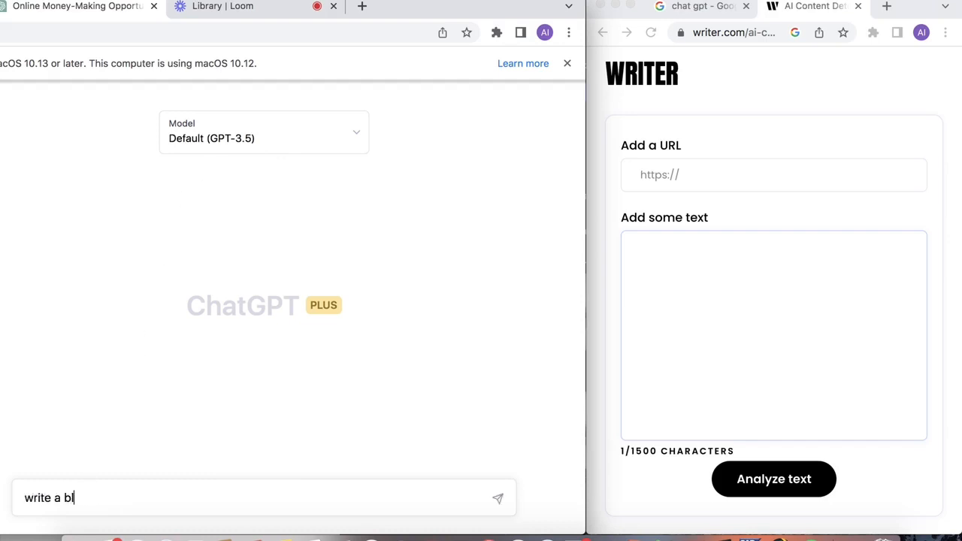
type("og about making ")
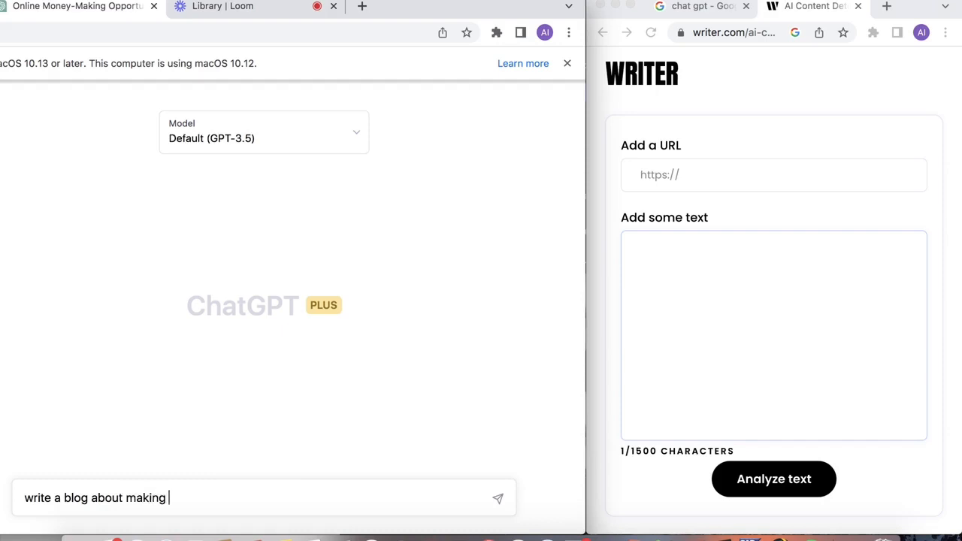
type("money online")
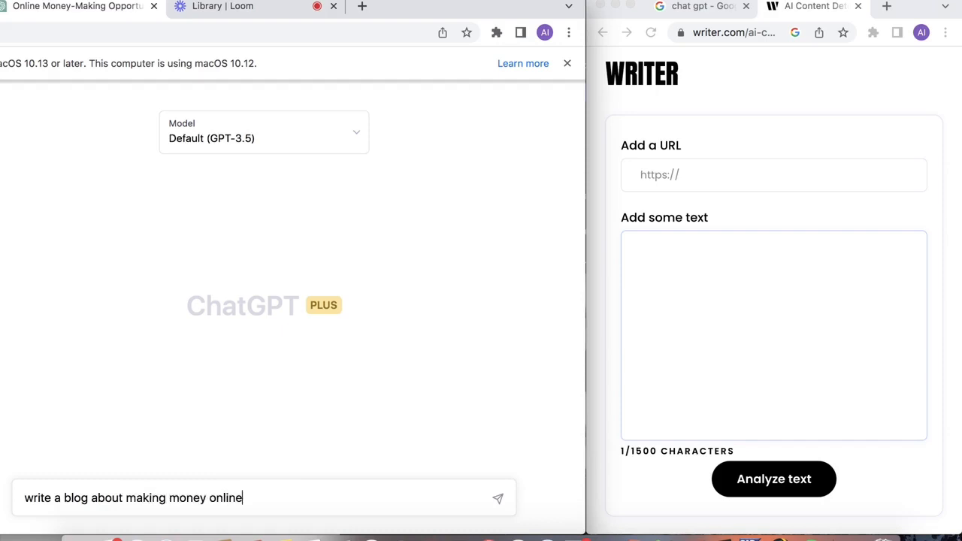
key("Return")
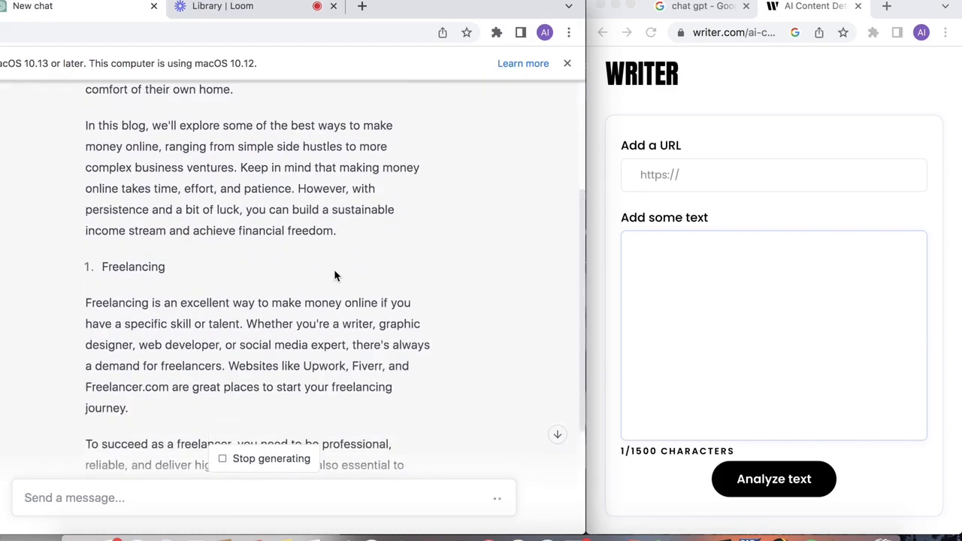
- Copy the generated blog from its opening through the first Freelancing paragraph into Writer's AI content detector and analyze it
left_click_drag(156, 403, 85, 182)
key("super+c")
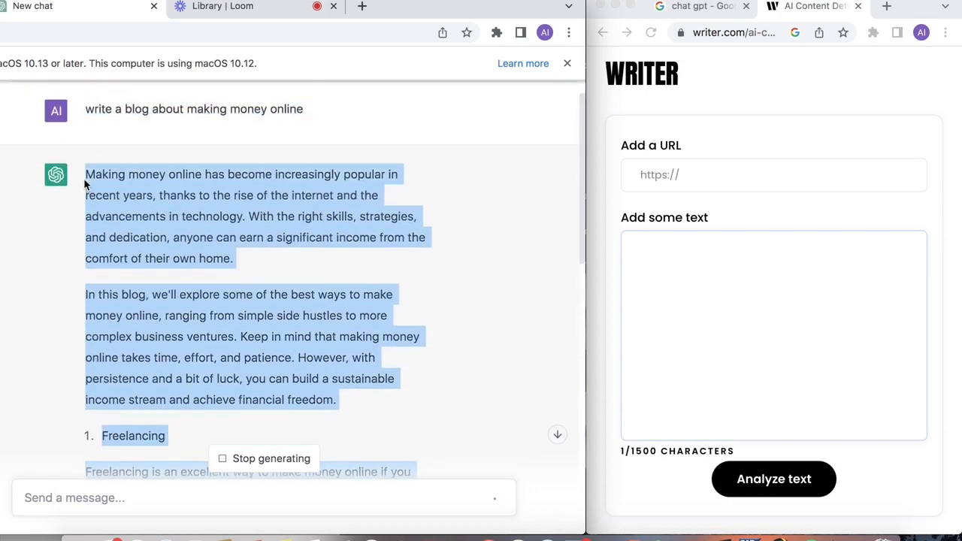
left_click(671, 246)
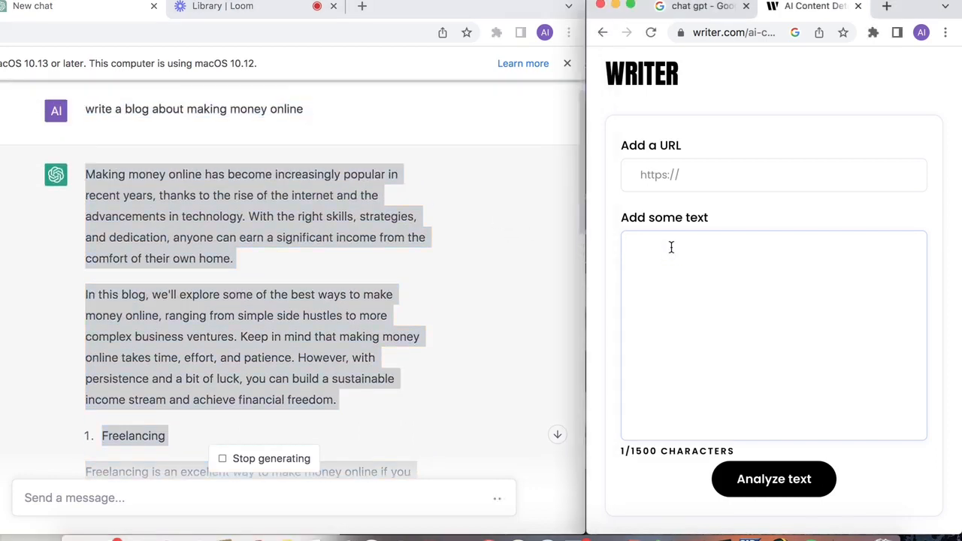
key("super+v")
scroll(916, 505, "down", 3)
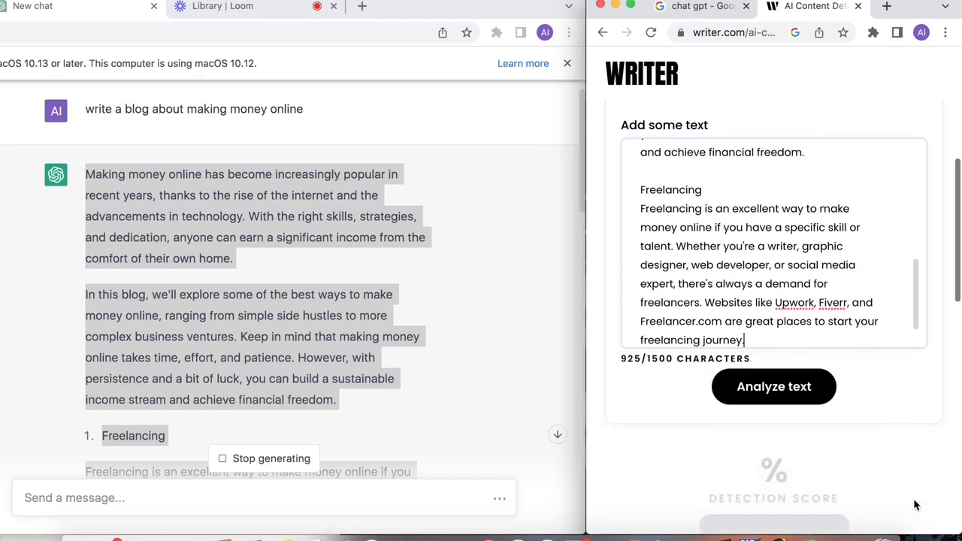
scroll(916, 505, "down", 2)
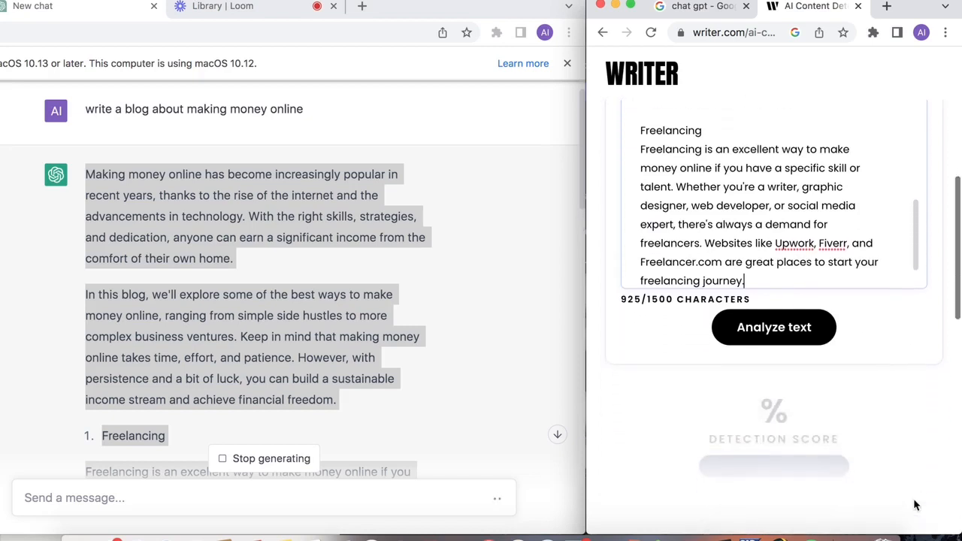
left_click(773, 323)
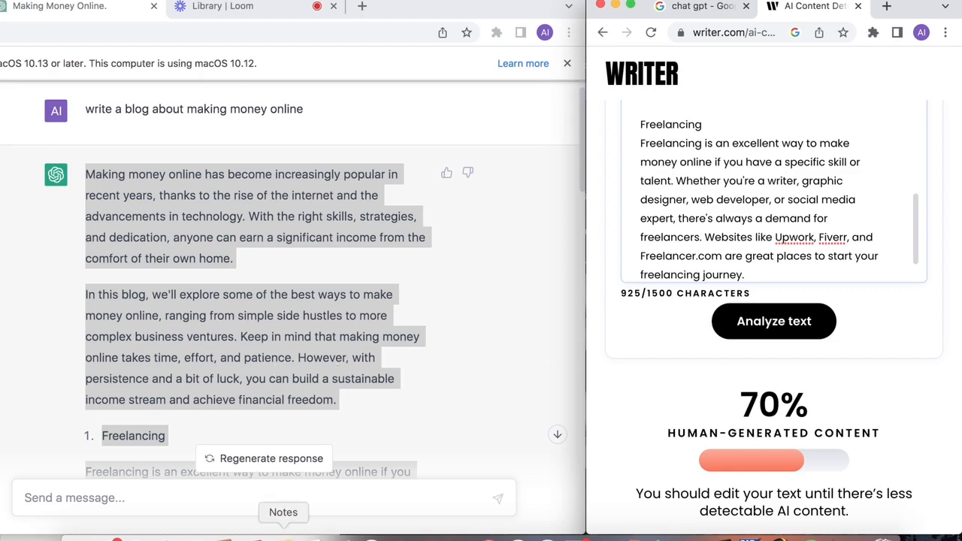
- Copy the first prompt, "Im going to give you some information before asking you to write an article...", from Notes and send it to ChatGPT
left_click(284, 535)
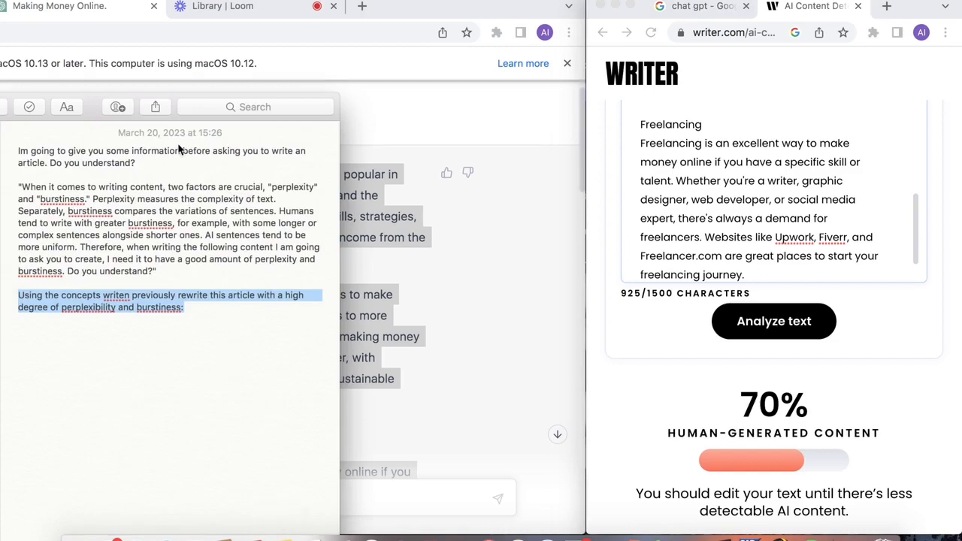
left_click(113, 339)
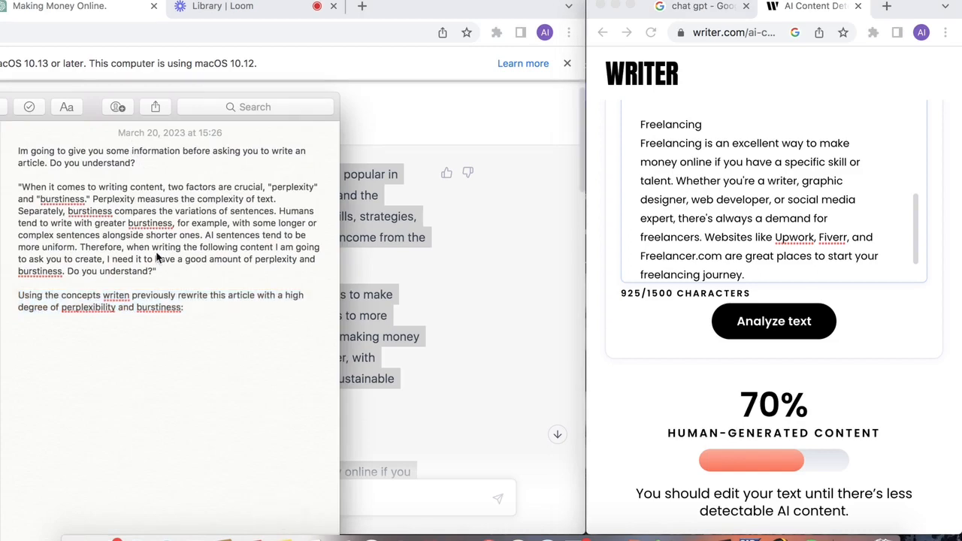
left_click(143, 162)
left_click_drag(144, 162, 18, 153)
key("super+c")
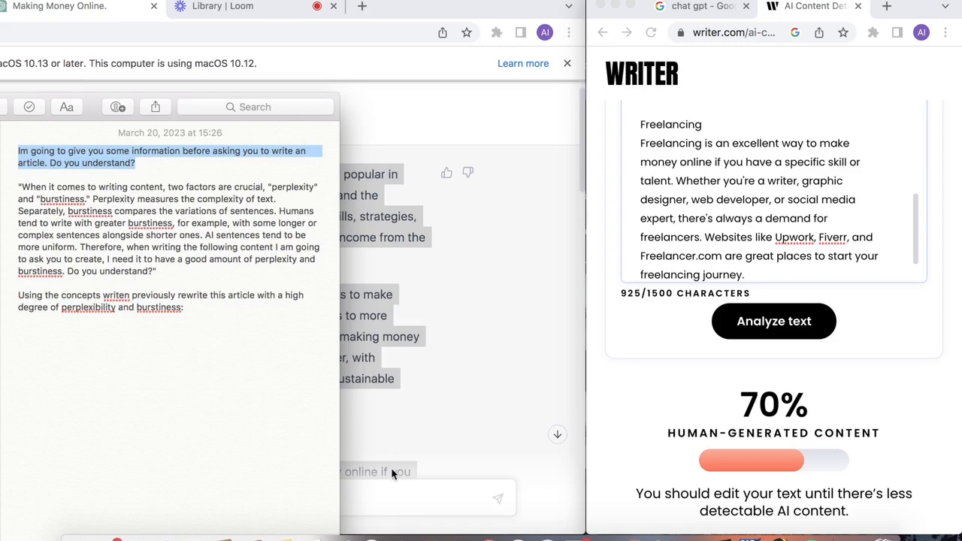
left_click(386, 498)
left_click(365, 498)
key("super+v")
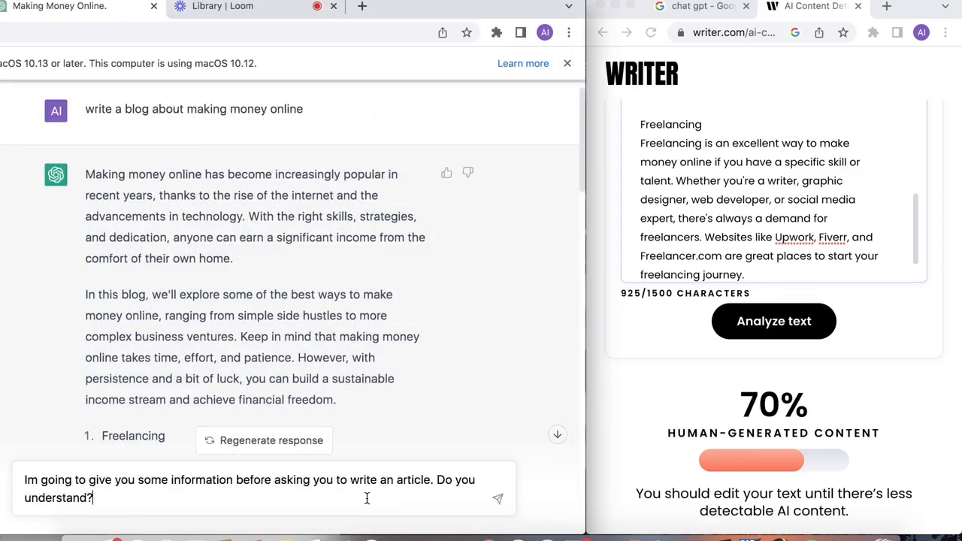
key("Return")
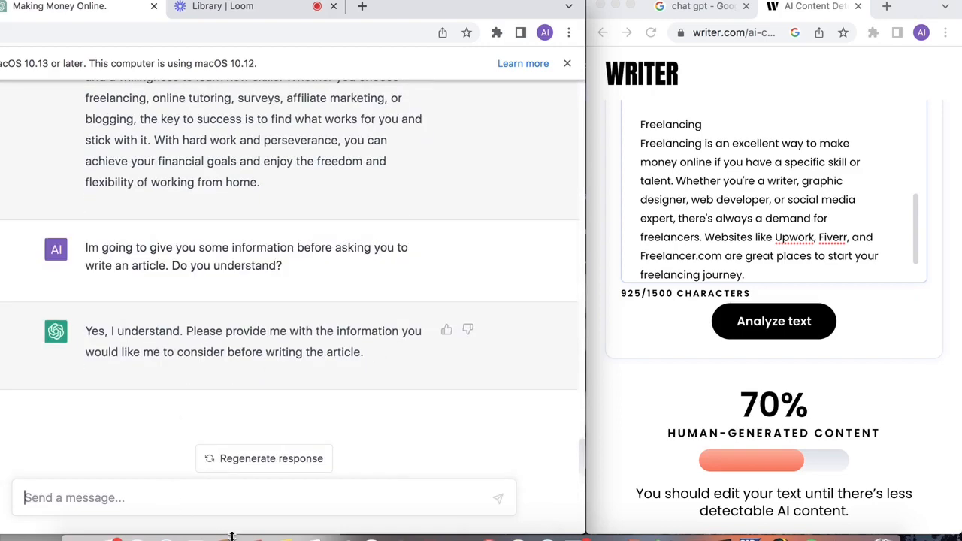
- Copy the perplexity and burstiness explanation from Notes without its outer quotation marks and send it in the ChatGPT conversation
left_click(283, 535)
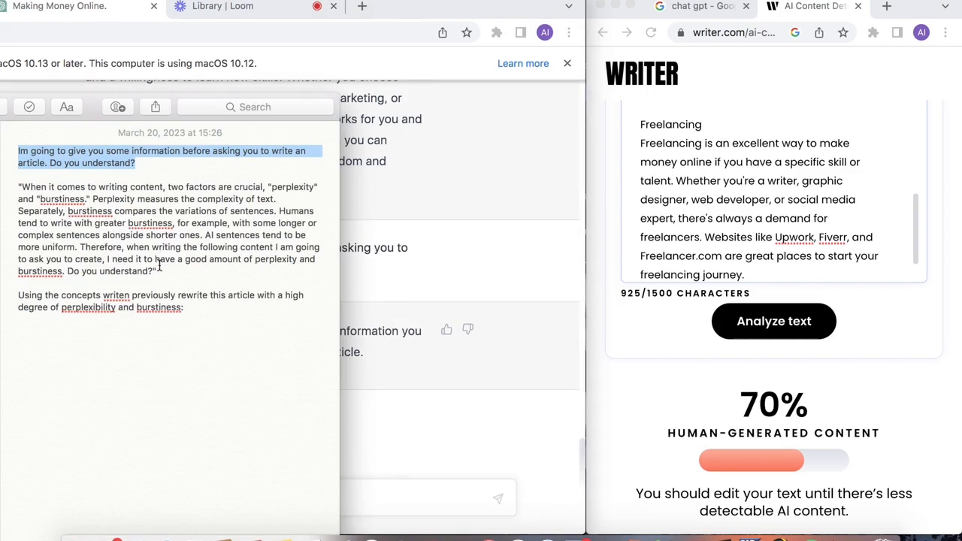
left_click_drag(158, 271, 22, 190)
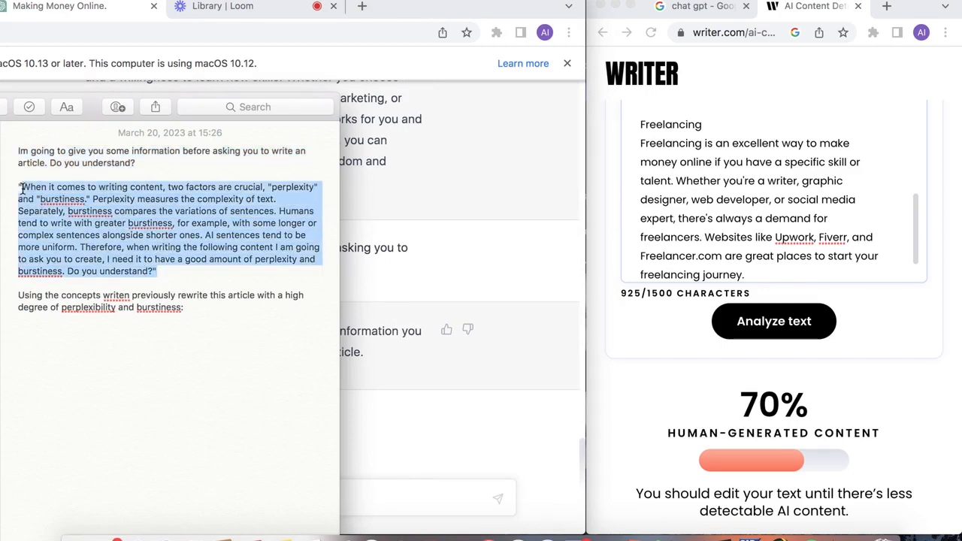
left_click(150, 279)
left_click_drag(154, 271, 24, 188)
key("super+c")
left_click(378, 489)
key("super+v")
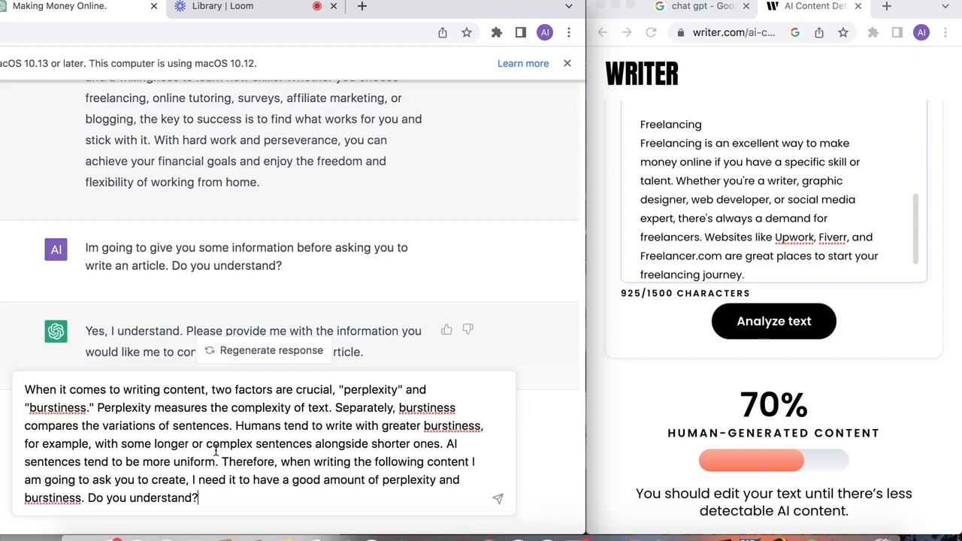
key("Return")
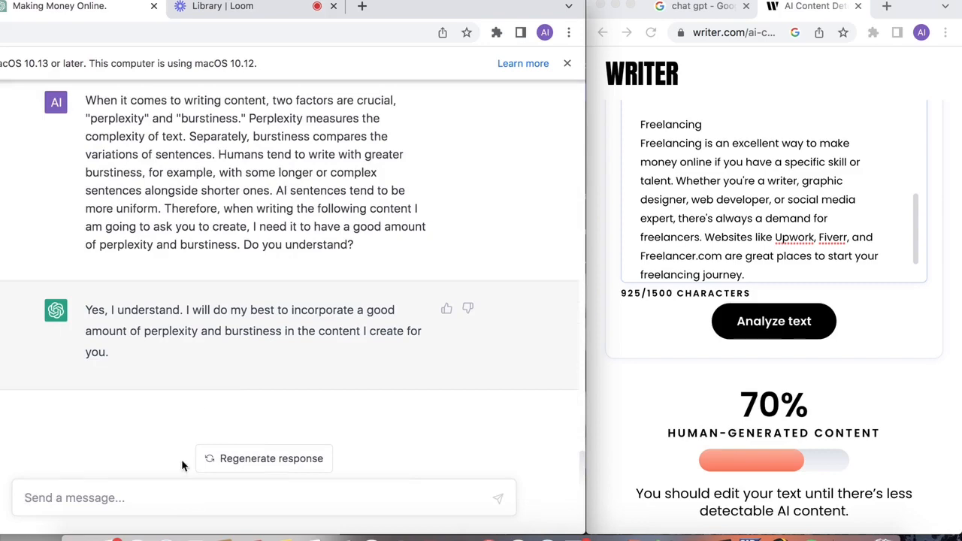
- Copy the final rewrite instruction from Notes into the ChatGPT message and insert "very" before "high degree"
left_click(274, 536)
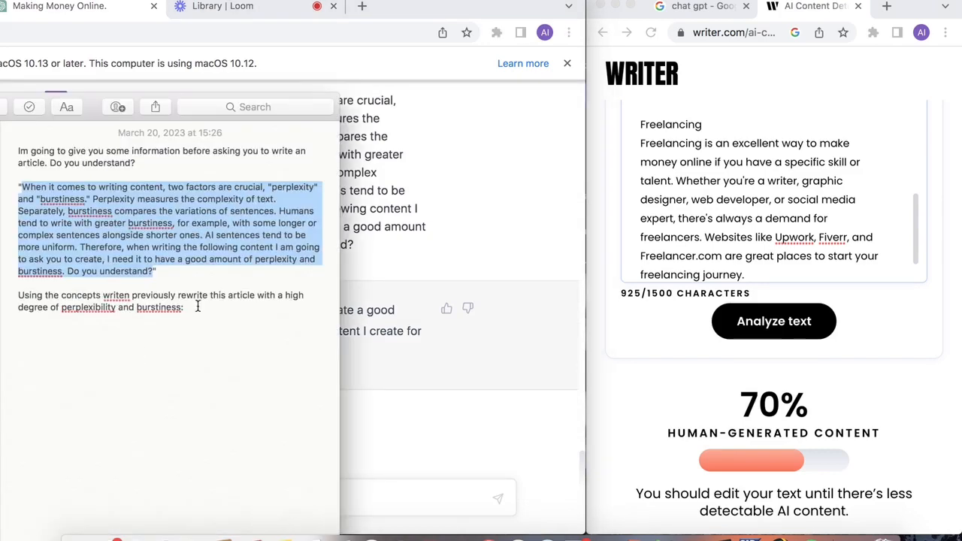
left_click_drag(198, 307, 15, 297)
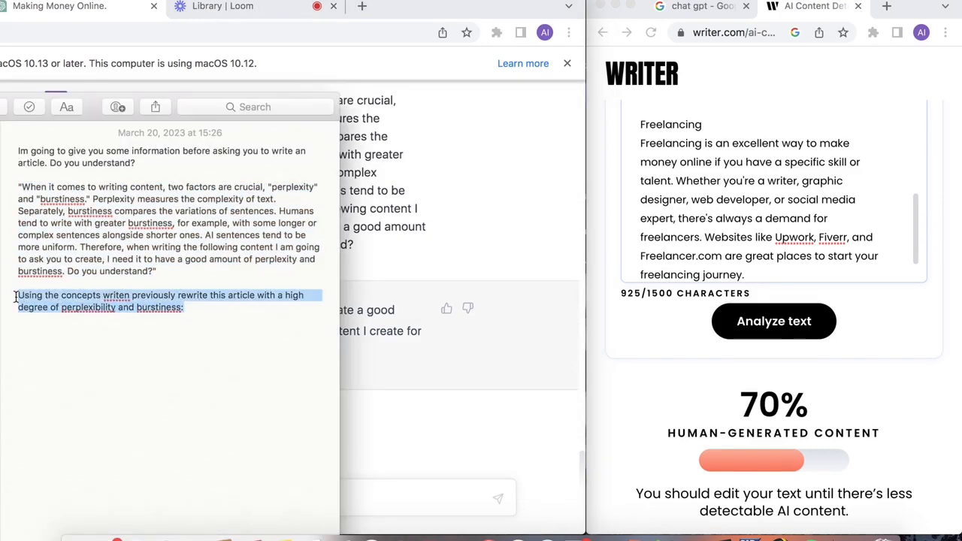
key("super+c")
left_click(415, 517)
key("super+v")
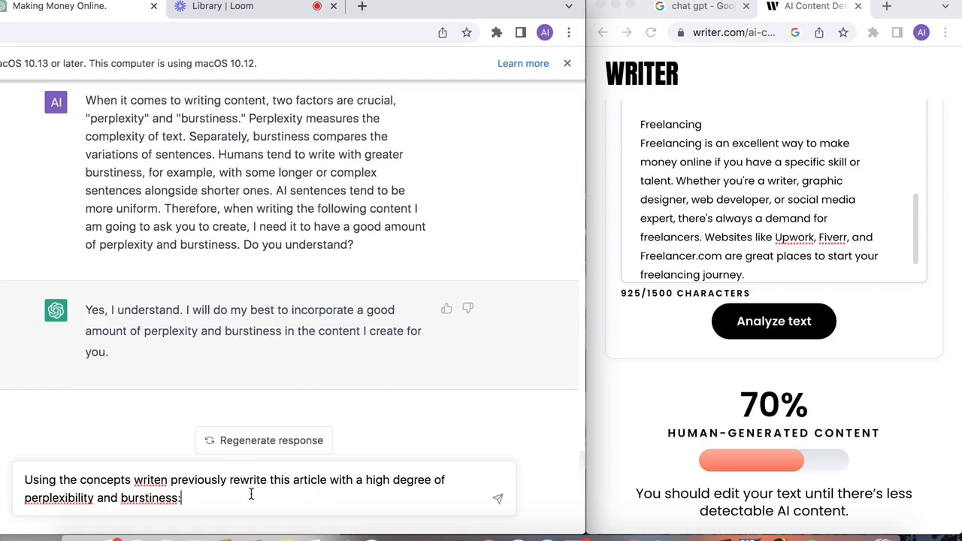
left_click(363, 481)
type("very")
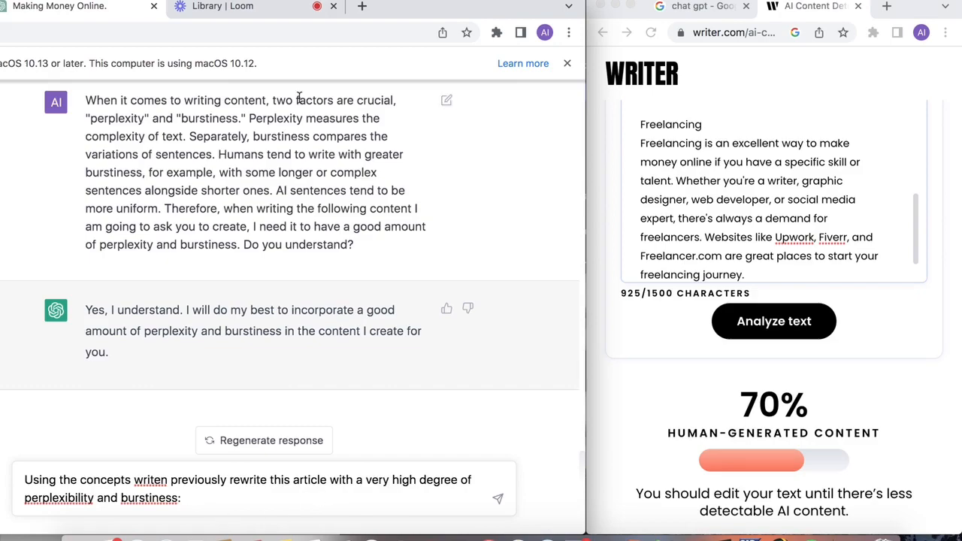
- Append the entire original blog article in quotation marks after the rewrite instruction and send the message
scroll(284, 197, "down", 15)
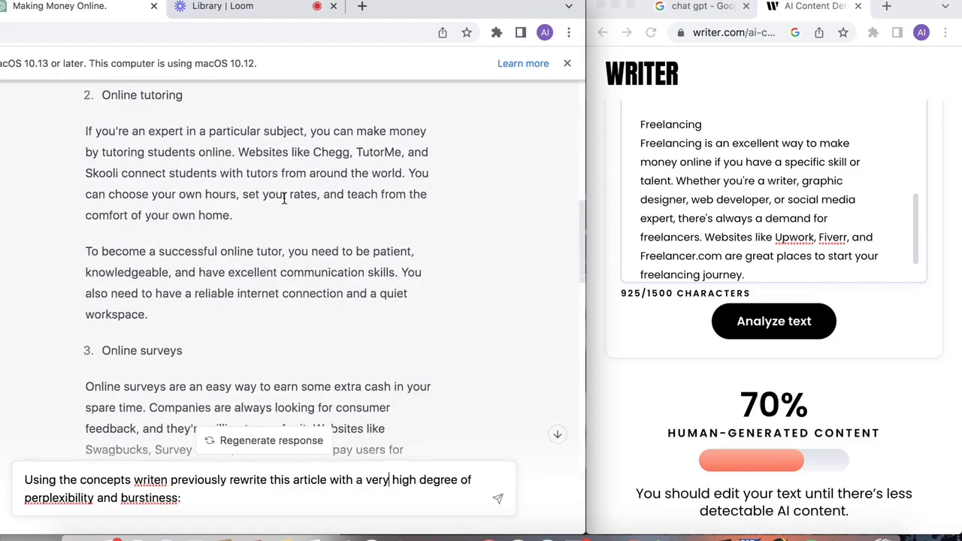
scroll(283, 212, "down", 15)
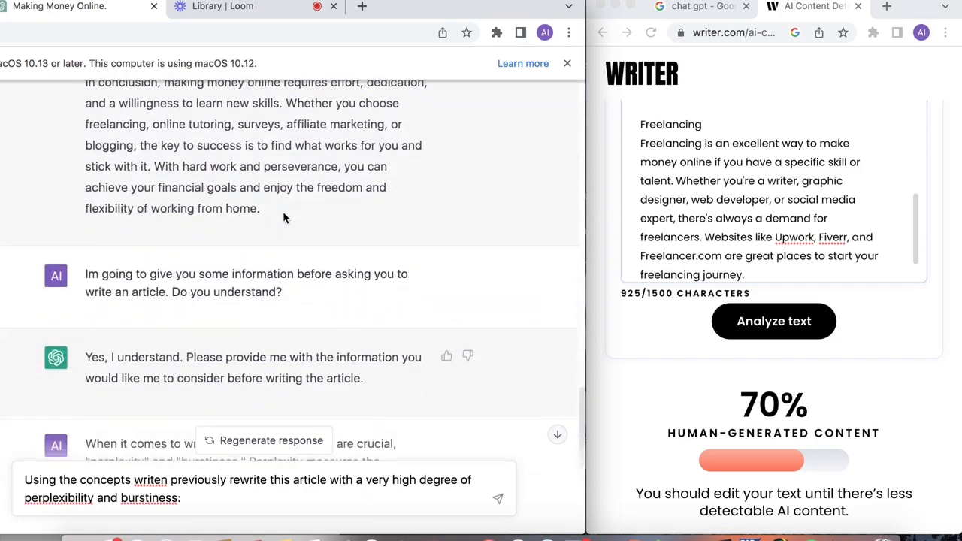
left_click_drag(272, 220, 77, 197)
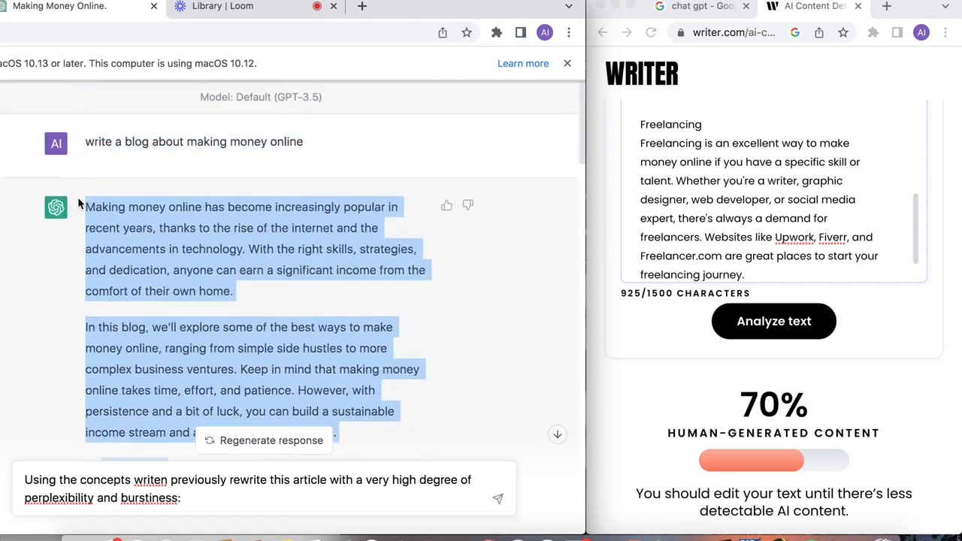
left_click(211, 500)
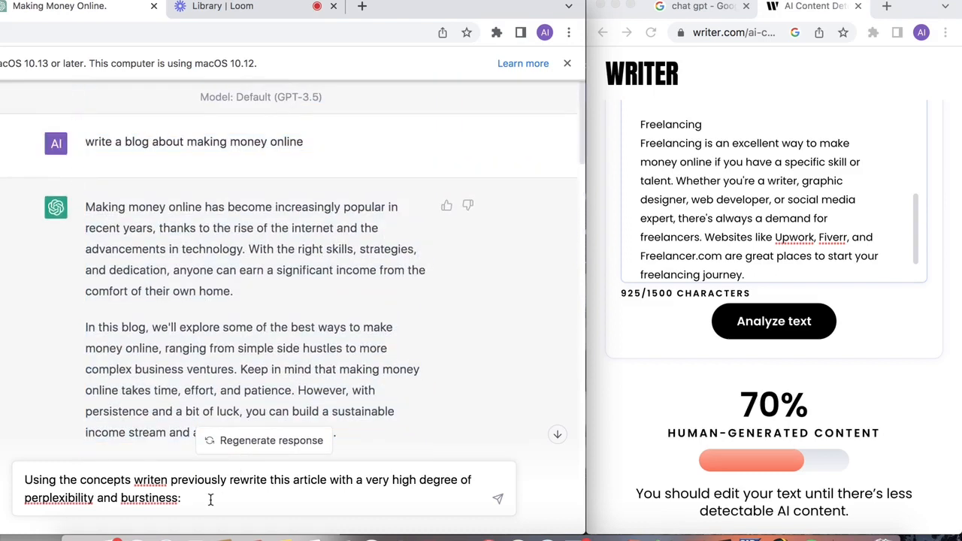
type("\"")
key("super+v")
type("\"")
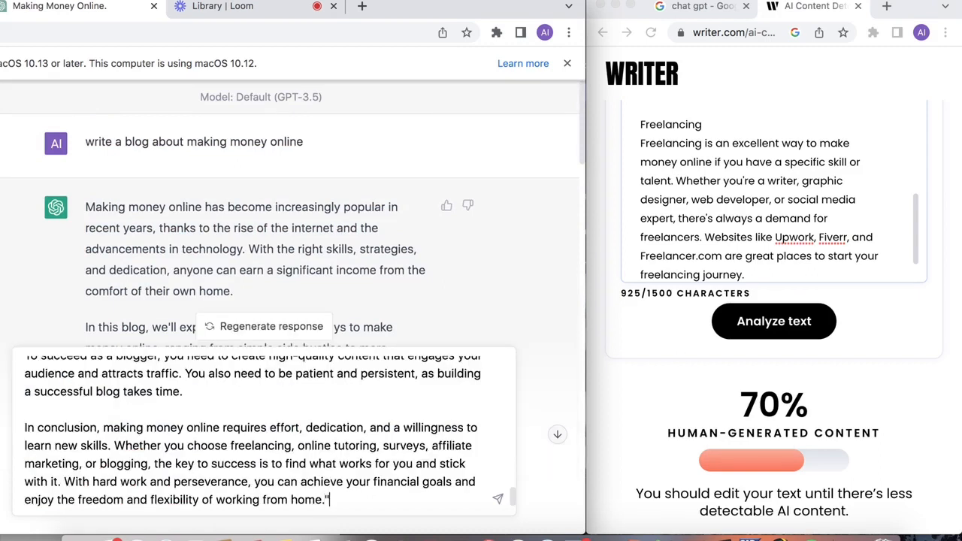
key("Return")
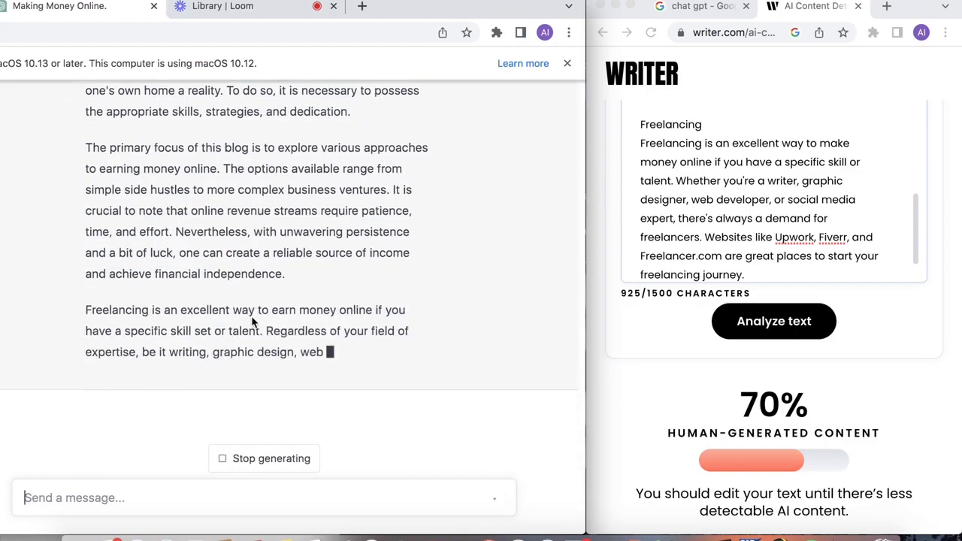
- Copy the rewritten article from its opening through the paragraph ending in "freelancing journey."
scroll(252, 317, "up", 5)
scroll(252, 318, "down", 3)
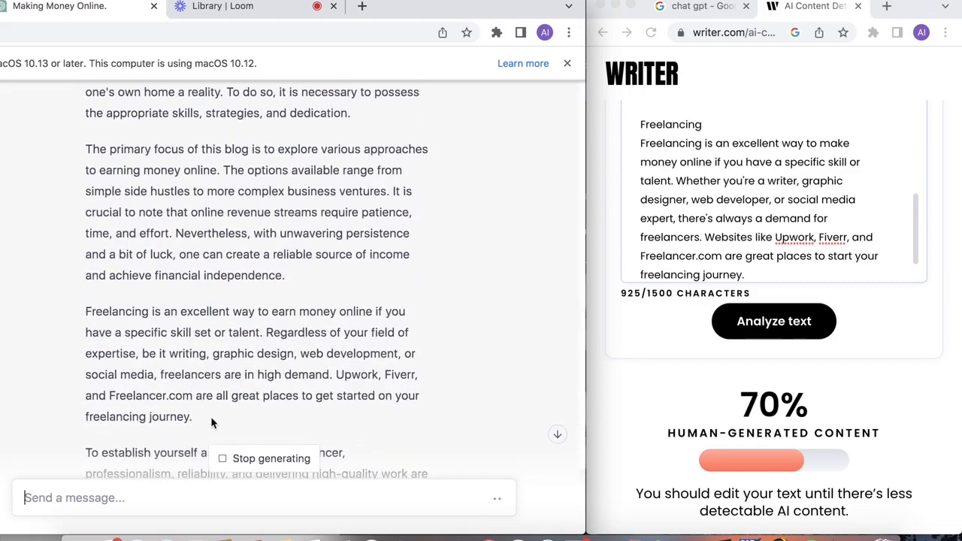
left_click_drag(211, 421, 85, 93)
key("super+c")
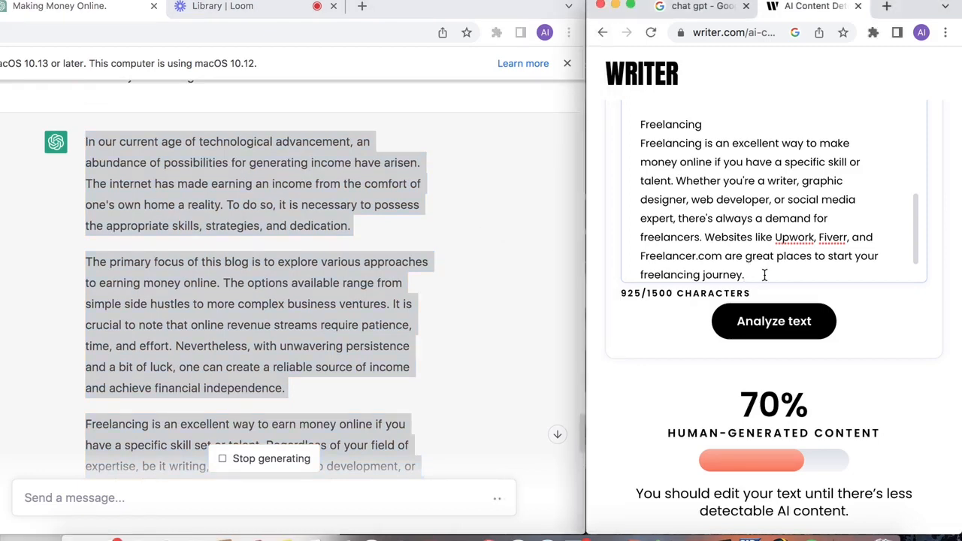
- Clear the old text from Writer's AI content detector, paste in the copied rewrite and analyze it
left_click_drag(764, 275, 662, 125)
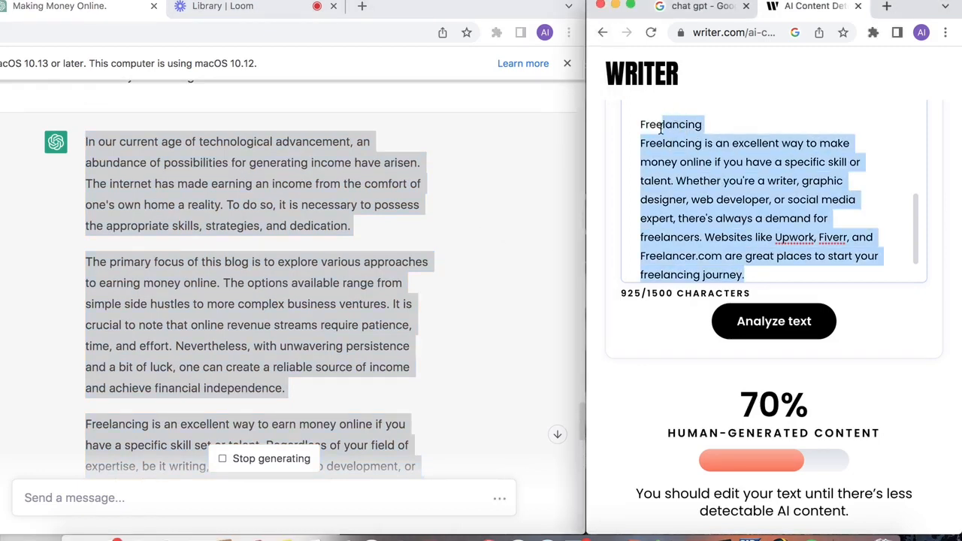
key("BackSpace")
left_click_drag(681, 251, 629, 70)
key("BackSpace")
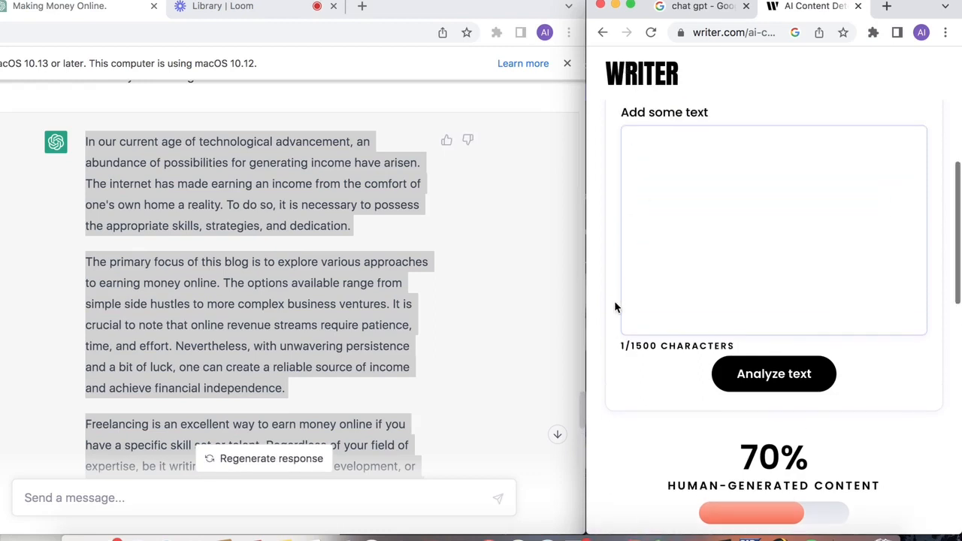
key("super+v")
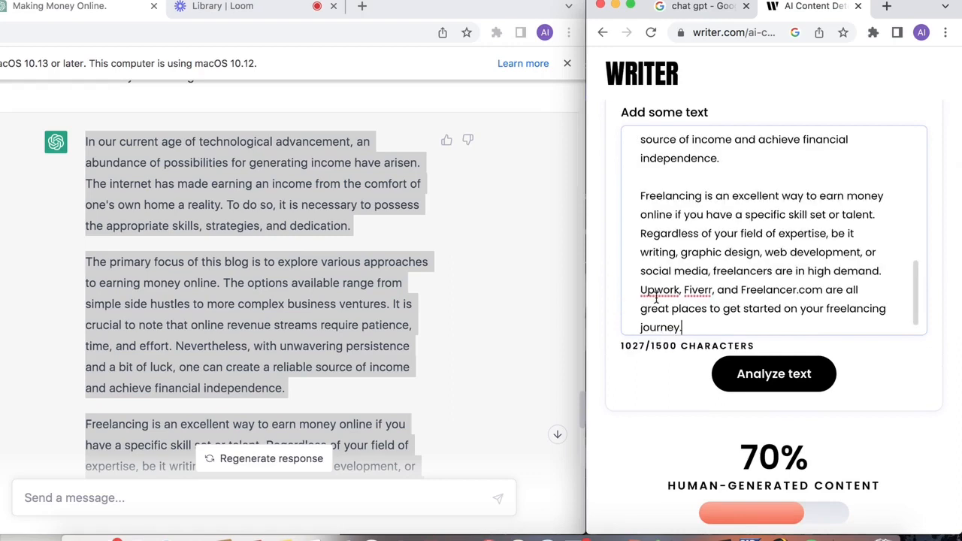
left_click(793, 374)
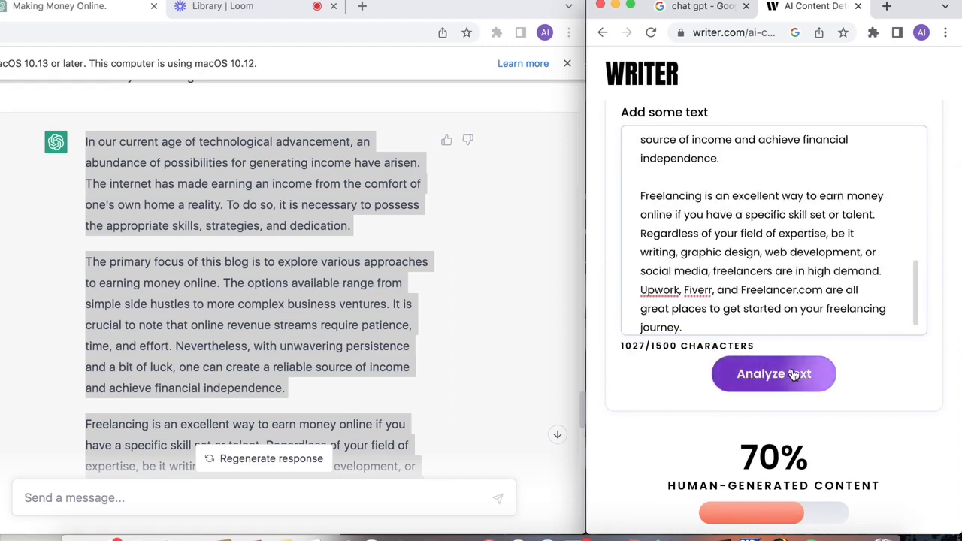
left_click(793, 375)
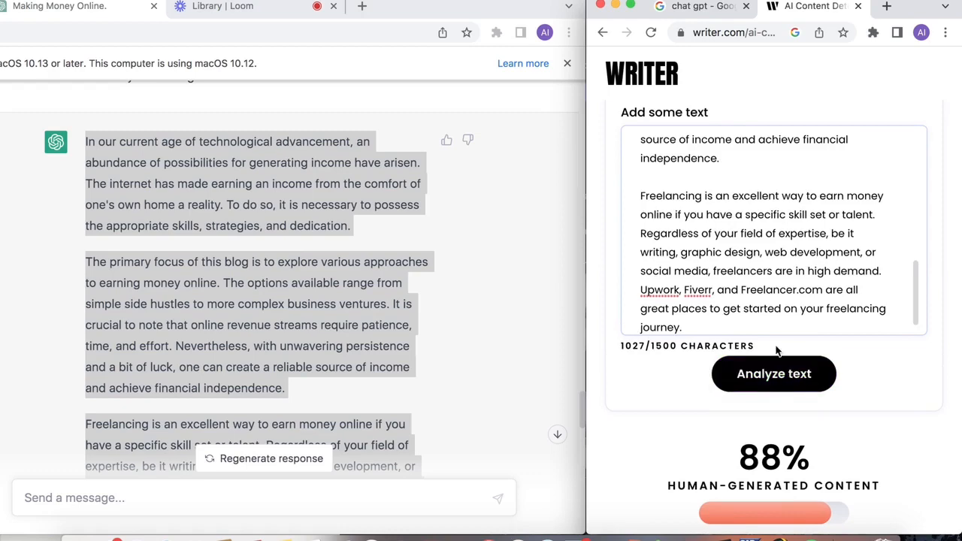
- Copy "high degree of perplexibility and burstiness" from the earlier rewrite prompt into the ChatGPT message
scroll(226, 313, "up", 2)
scroll(224, 313, "up", 4)
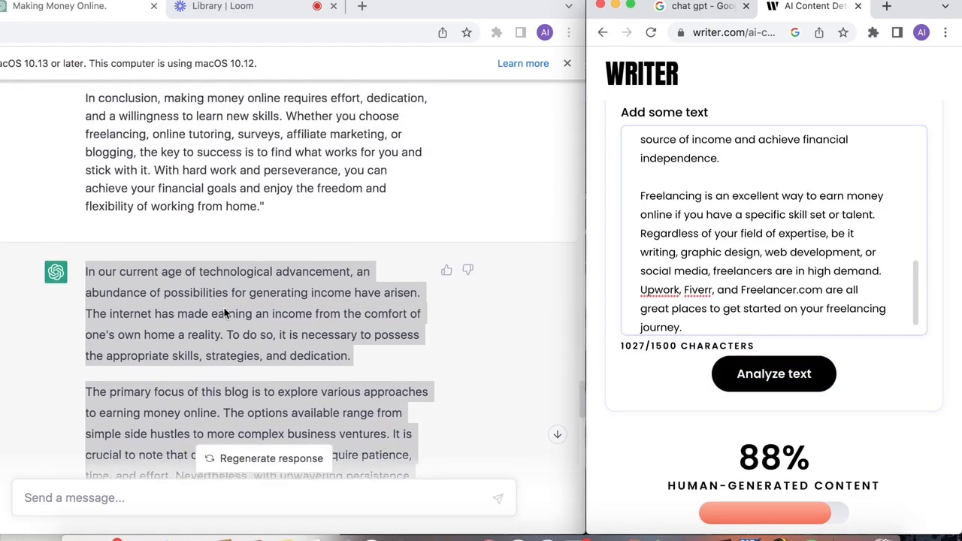
left_click(222, 312)
scroll(218, 305, "up", 15)
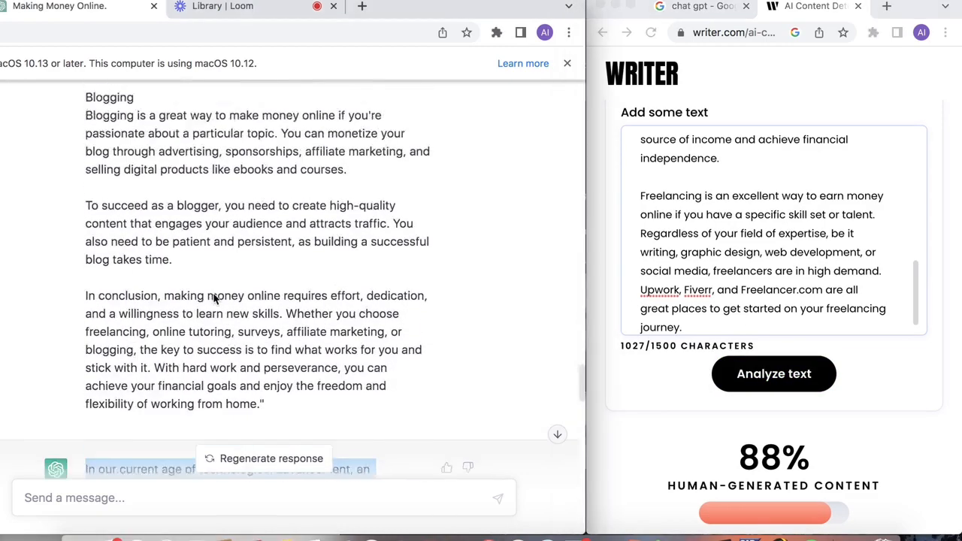
scroll(214, 299, "up", 10)
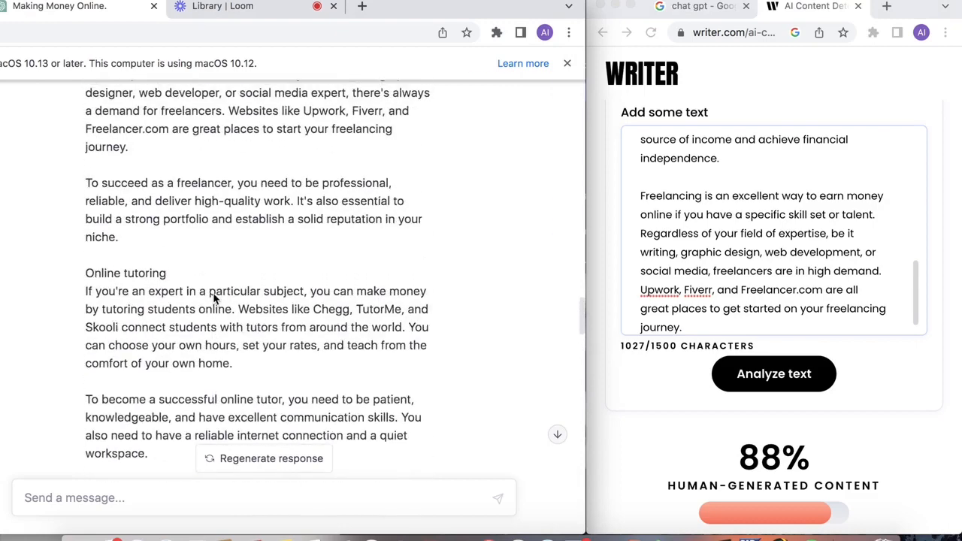
scroll(214, 300, "up", 1)
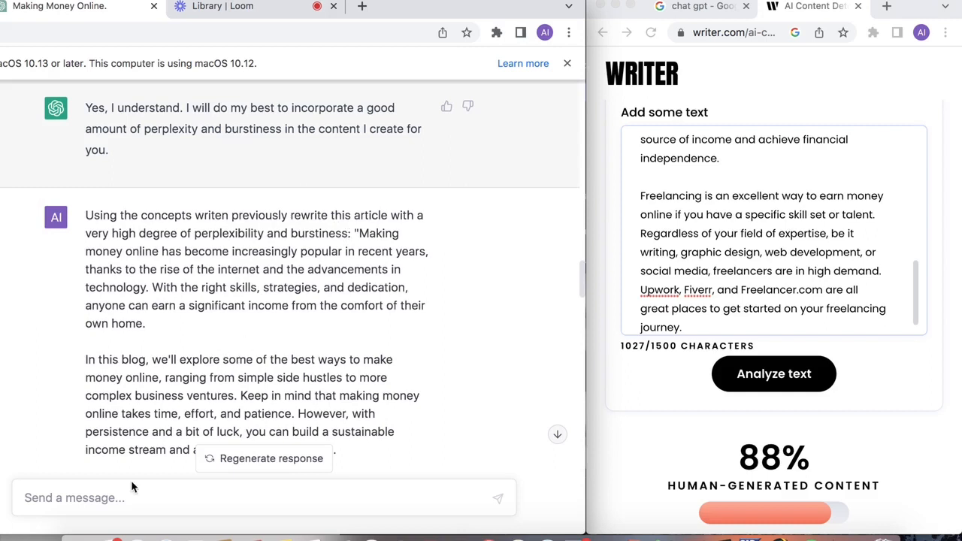
left_click(111, 497)
type("hi")
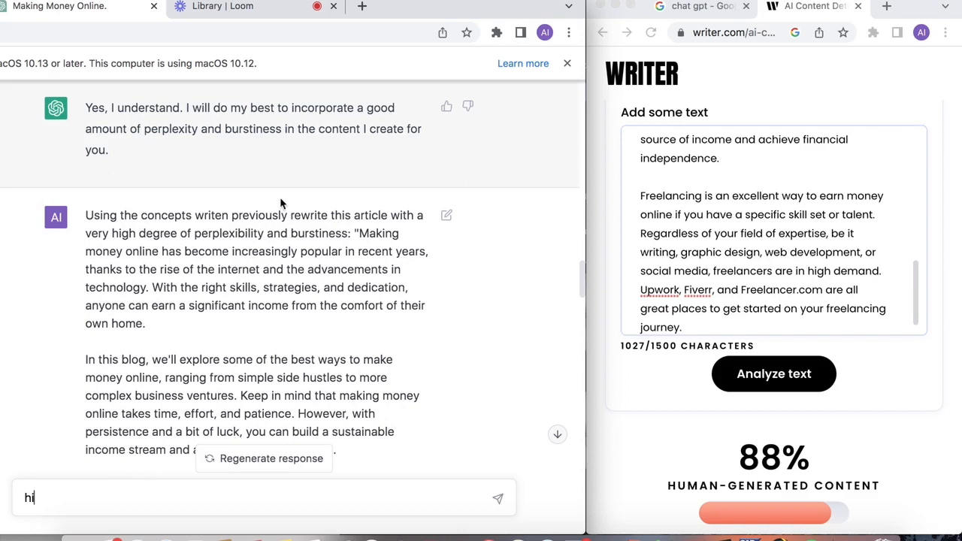
left_click_drag(349, 234, 113, 234)
key("super+c")
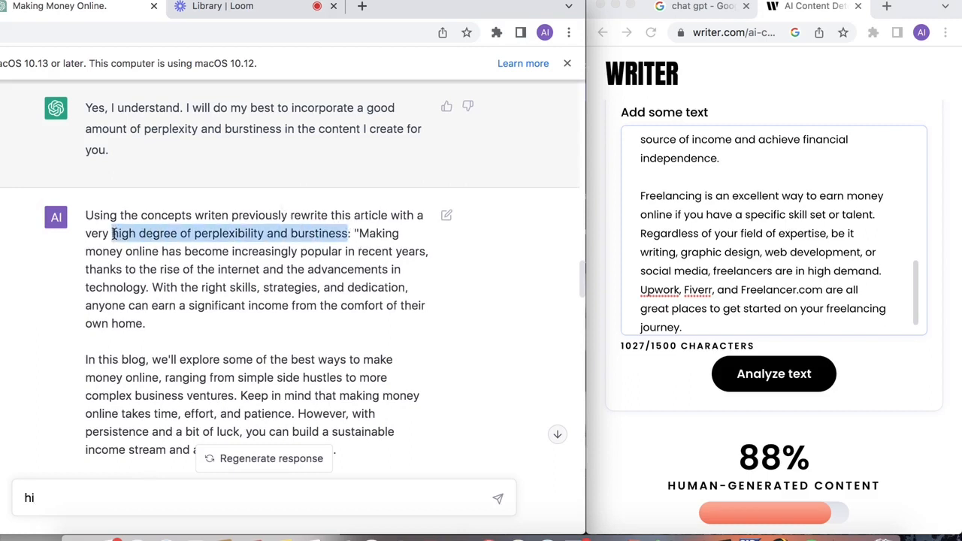
left_click(67, 489)
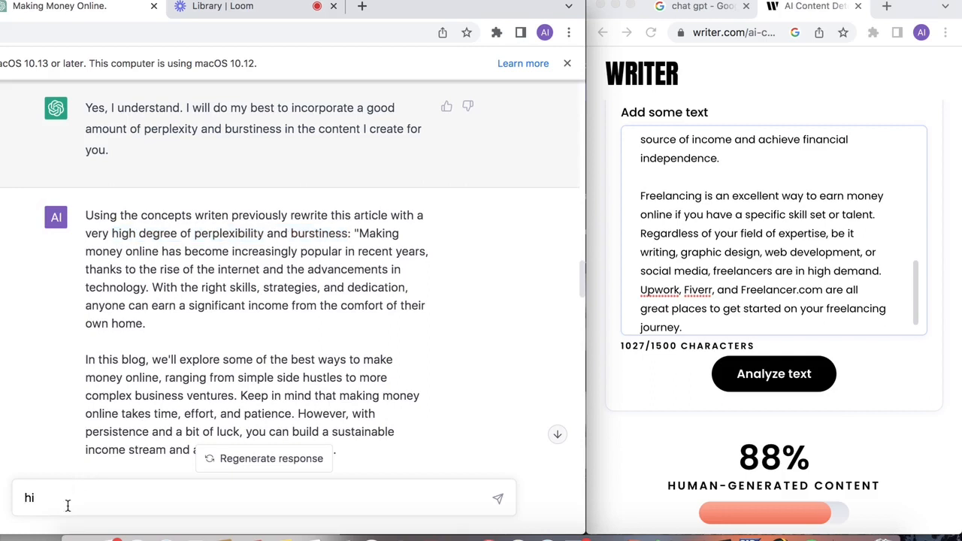
left_click_drag(67, 505, 9, 508)
key("super+v")
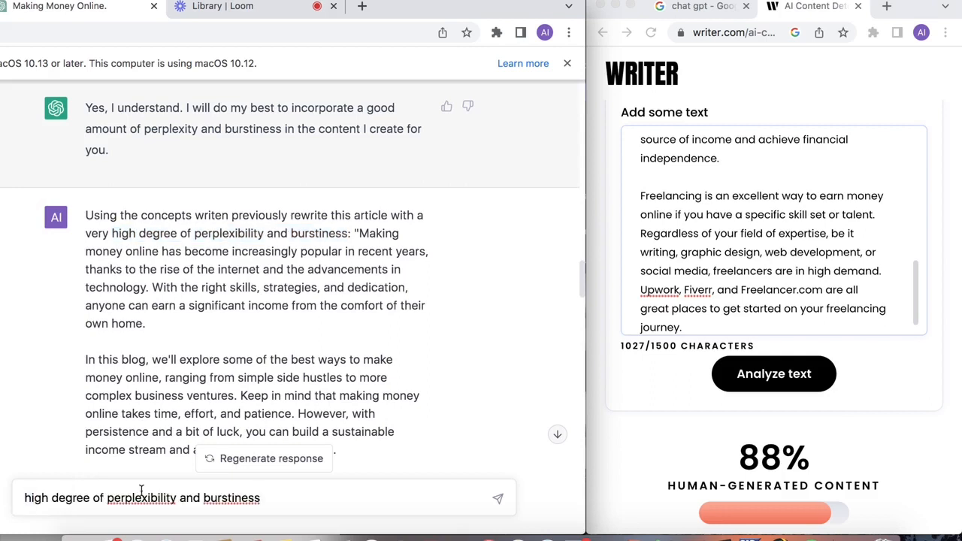
- Change "high" to "higher" in the drafted message and send "higher degree of perplexibility and burstiness"
left_click(47, 498)
type("er")
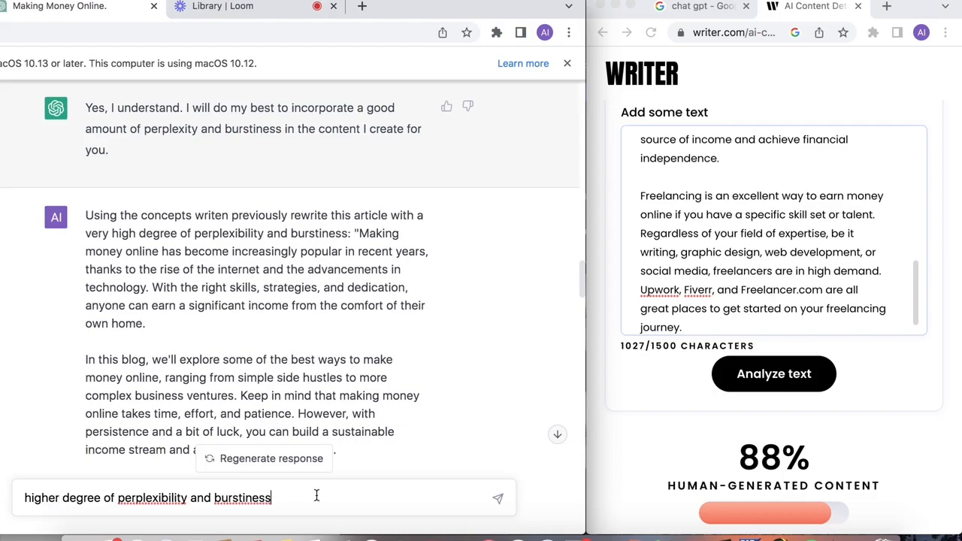
key("Return")
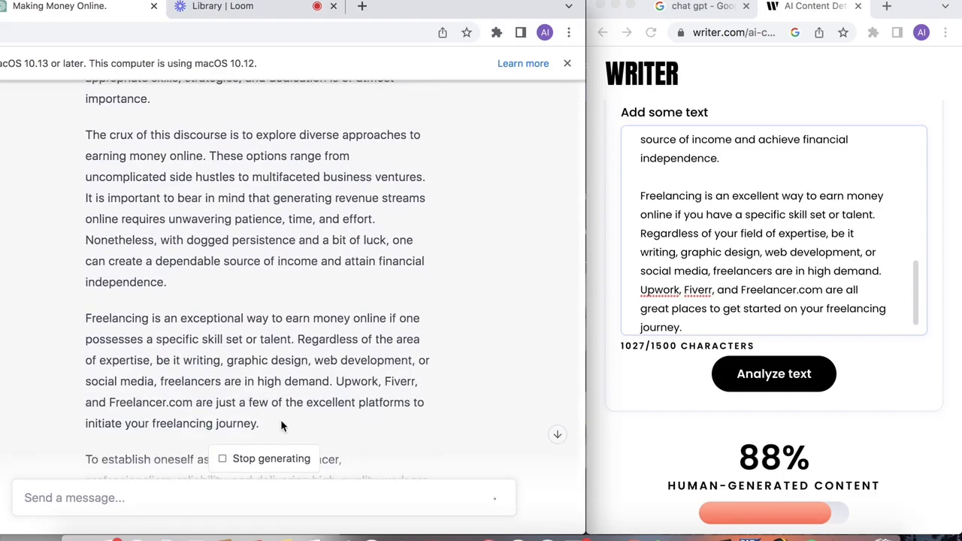
- Replace the AI content detector's text with the new rewrite's opening through the paragraph ending in "freelancing journey" and analyze it
left_click_drag(281, 419, 85, 253)
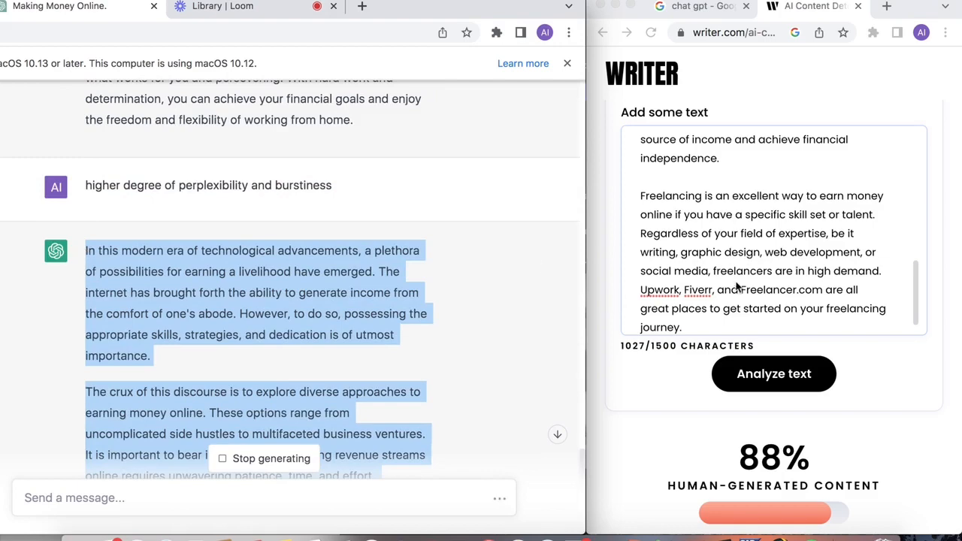
scroll(728, 308, "down", 1)
left_click(706, 323)
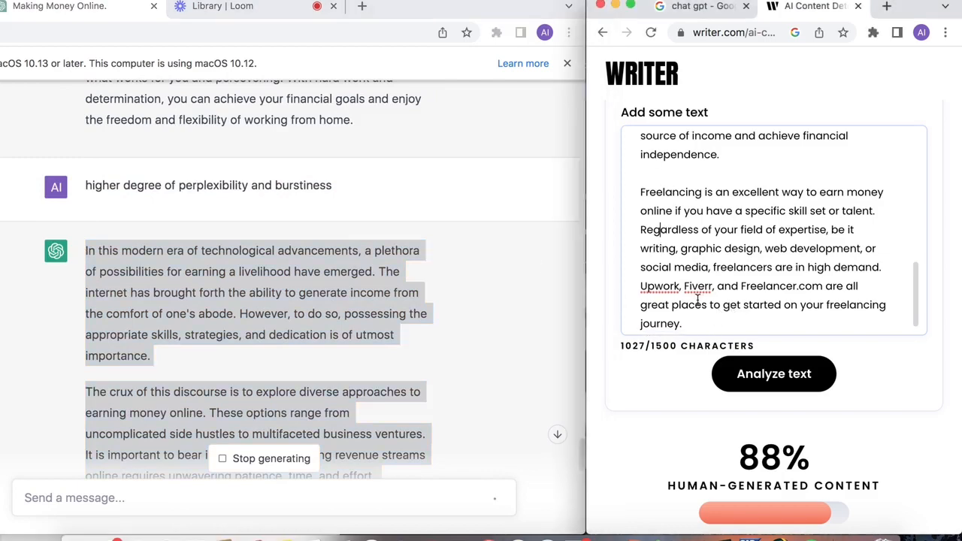
left_click_drag(698, 322, 640, 134)
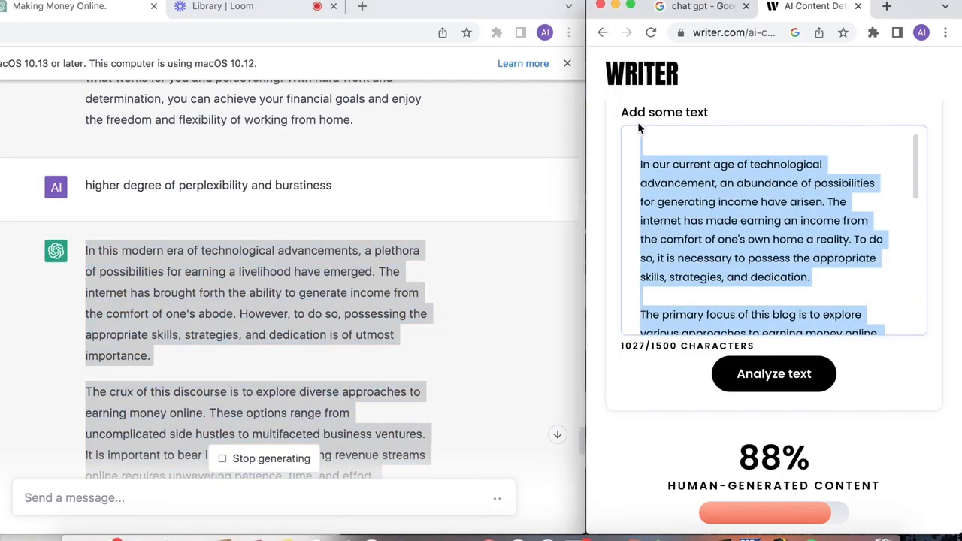
key("BackSpace")
key("super+v")
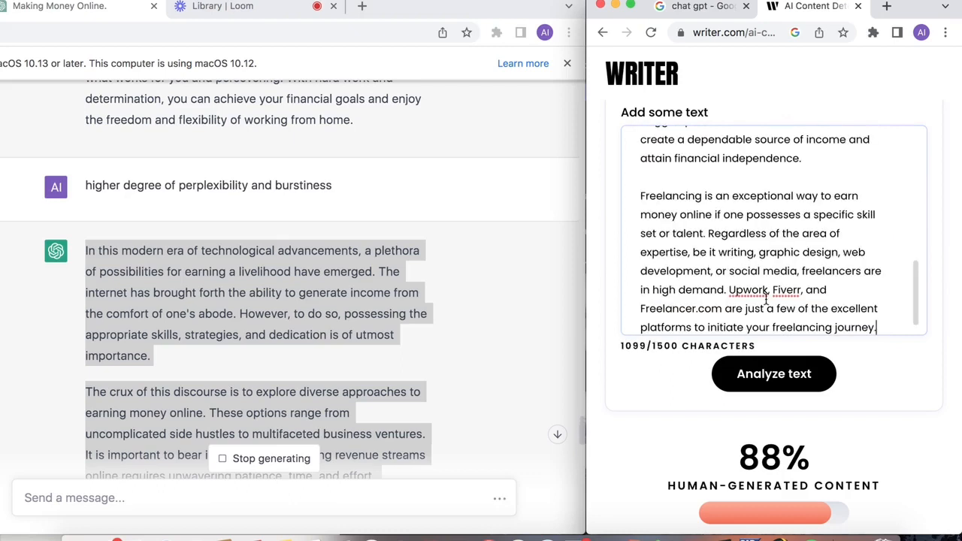
left_click(771, 371)
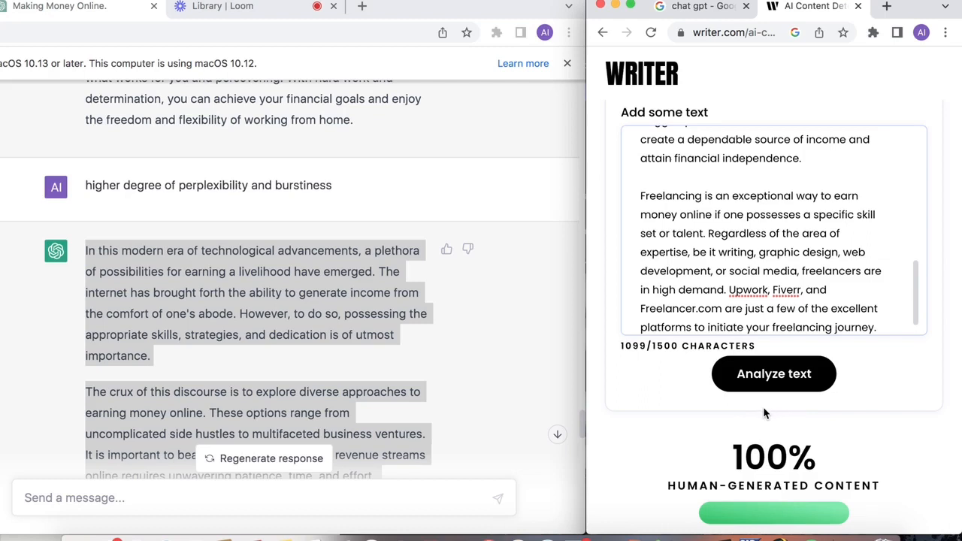
scroll(344, 387, "down", 15)
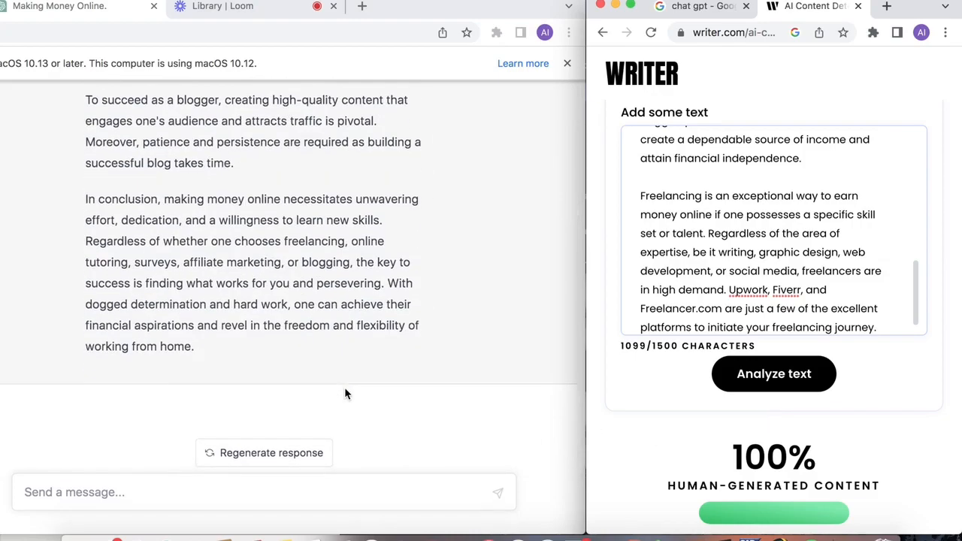
scroll(344, 387, "up", 4)
scroll(344, 387, "up", 18)
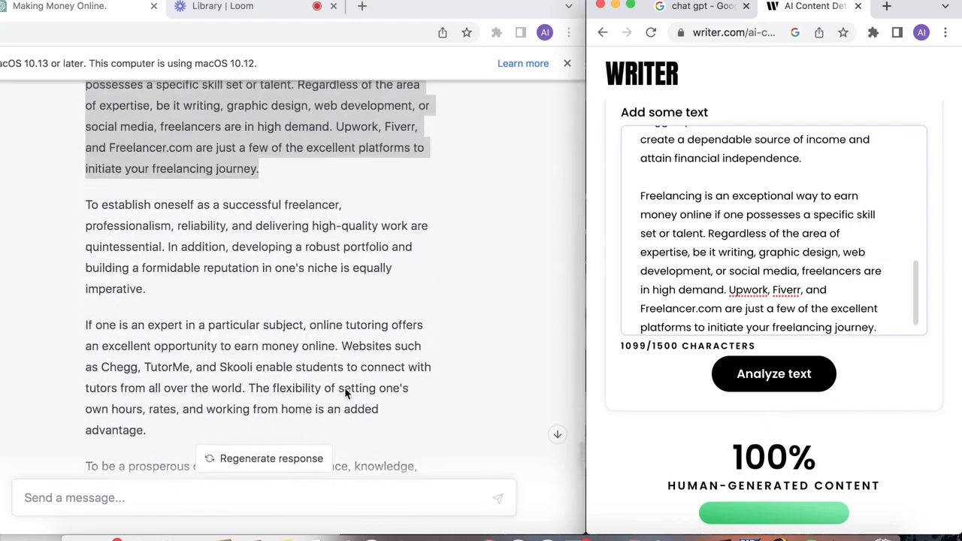
scroll(345, 387, "up", 5)
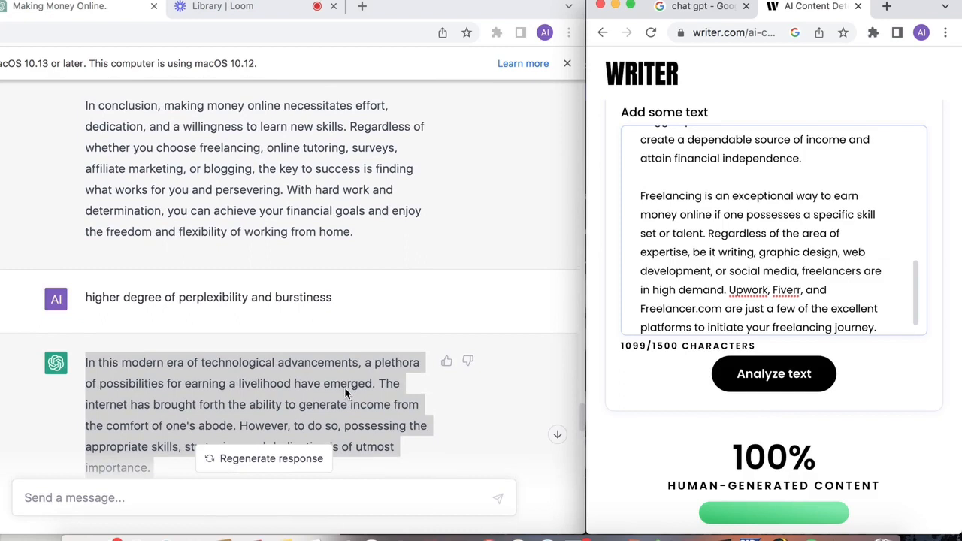